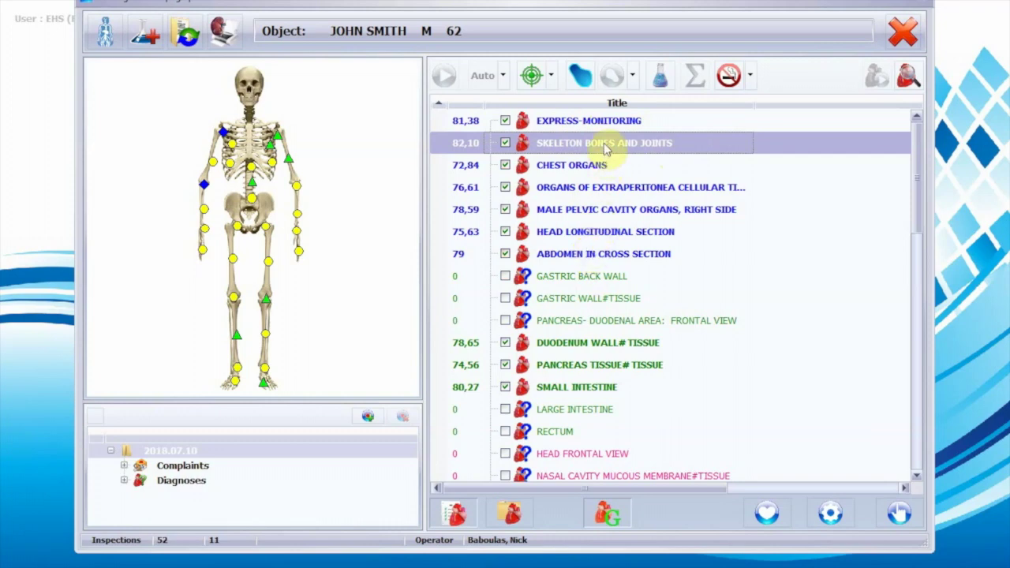
# Step: Open Data Analysis for the SKELETON BONES AND JOINTS examination
pyautogui.click(152, 36)
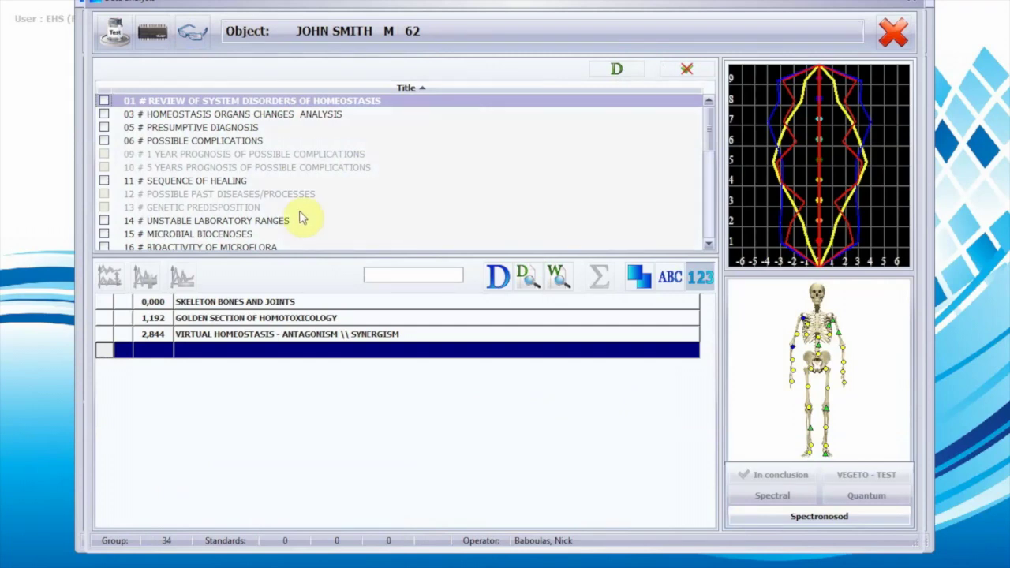
# Step: Load the 15 # MICROBIAL BIOCENOSES results, led by Streptococcus Pyogenes at 0,634
pyautogui.click(237, 235)
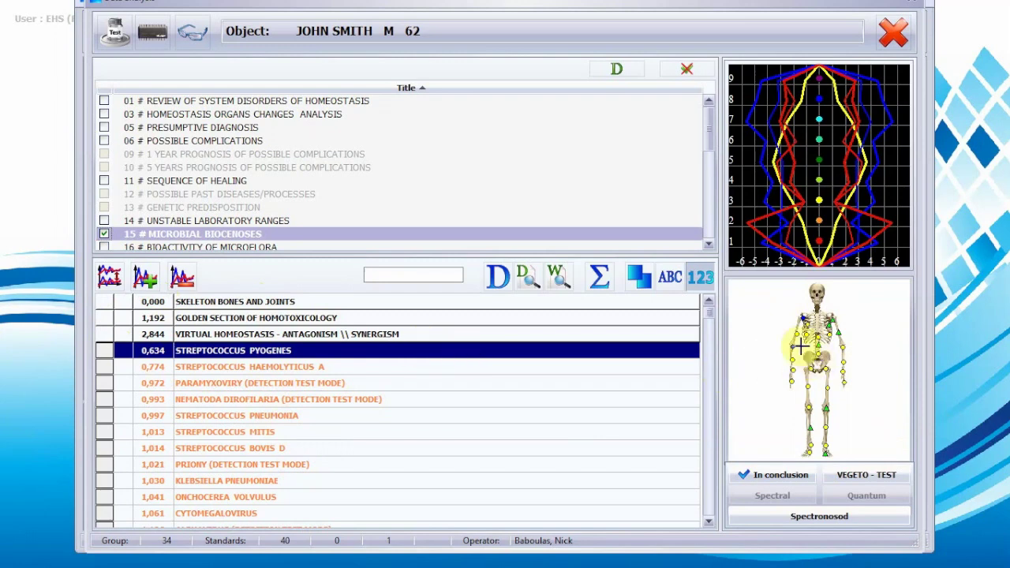
pyautogui.click(601, 280)
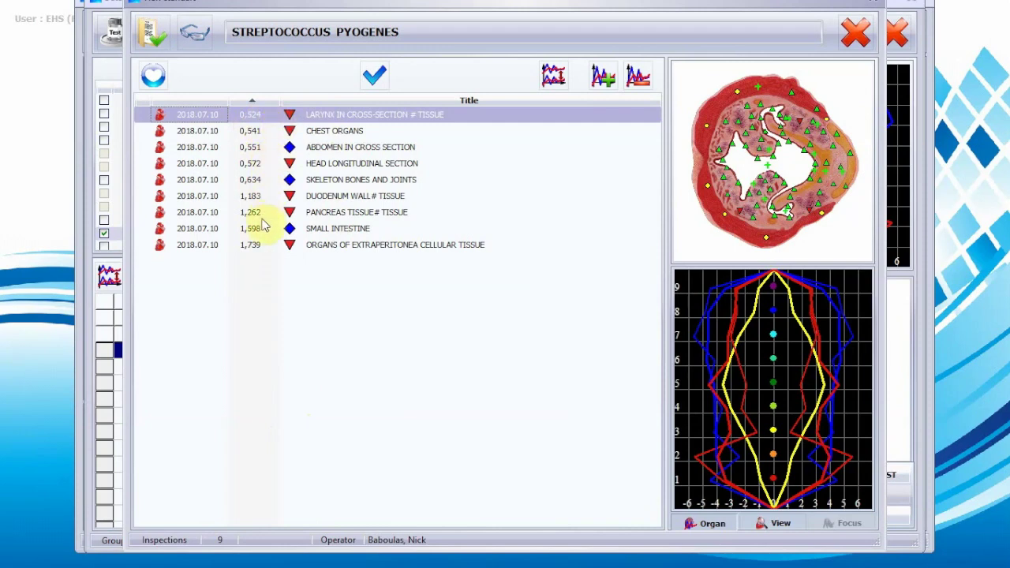
pyautogui.click(857, 33)
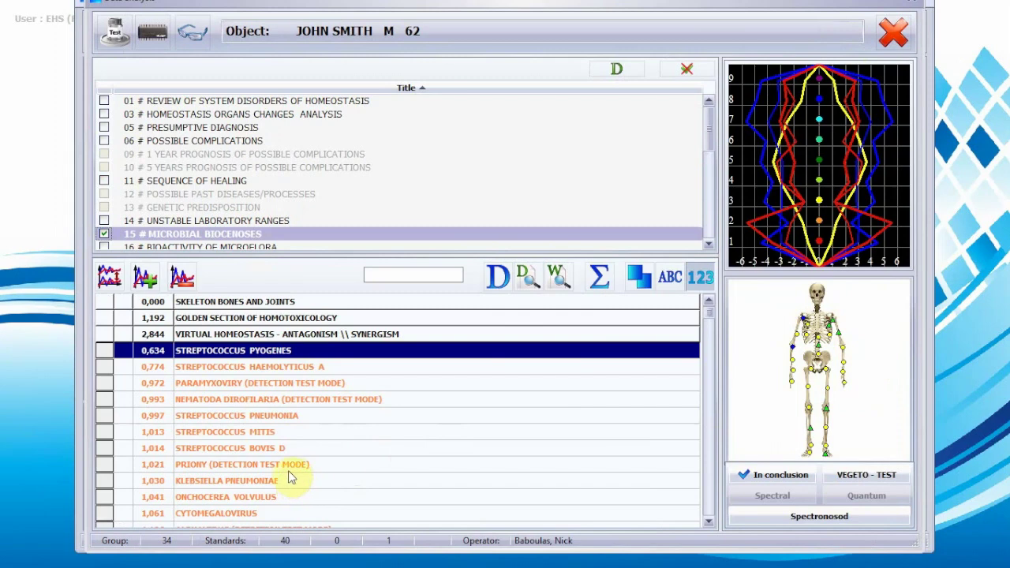
pyautogui.click(895, 49)
# Step: Open the CHEST ORGANS analysis and stress-test its MICROBIAL BIOCENOSES list
pyautogui.click(593, 165)
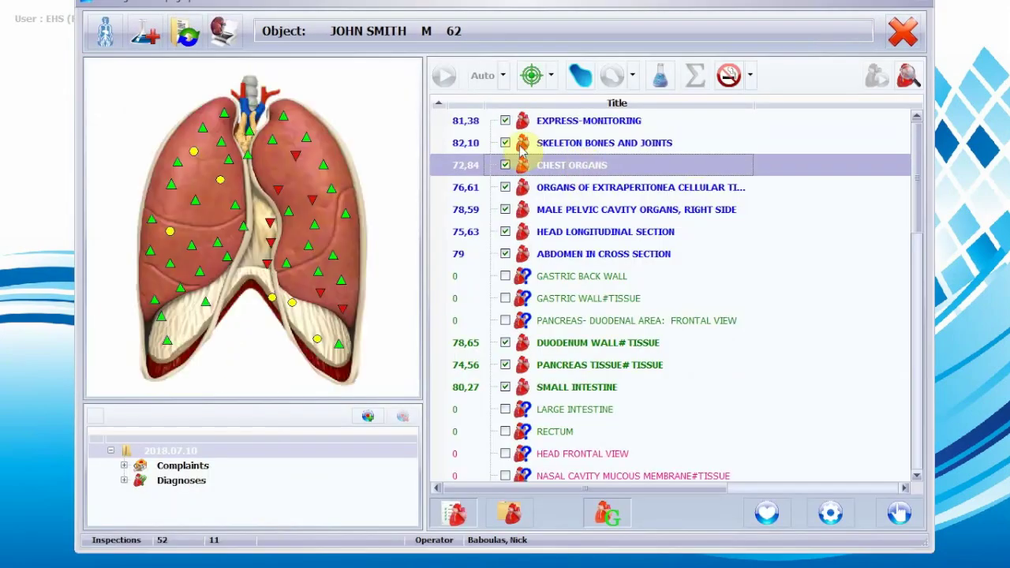
pyautogui.click(146, 45)
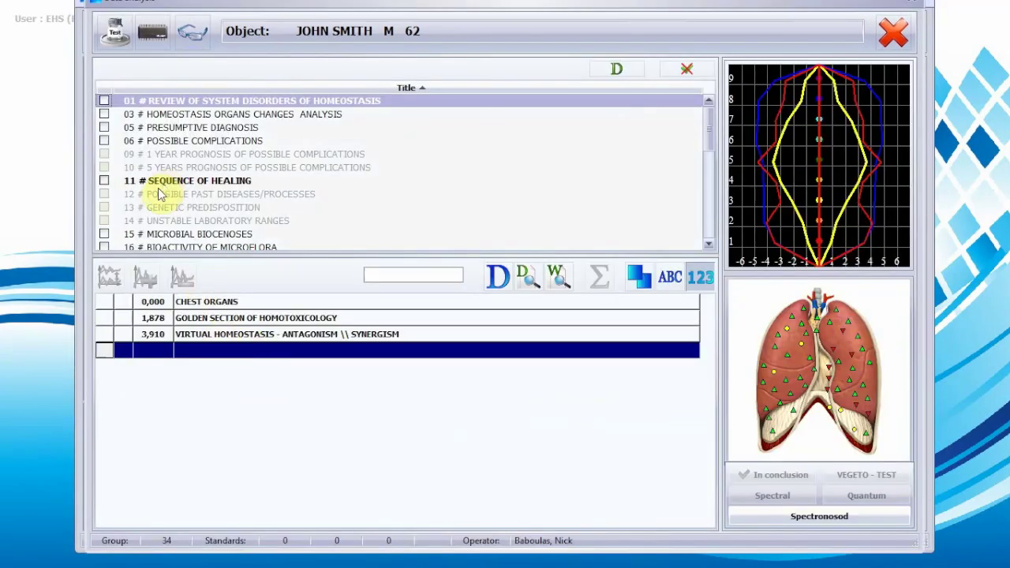
pyautogui.click(142, 234)
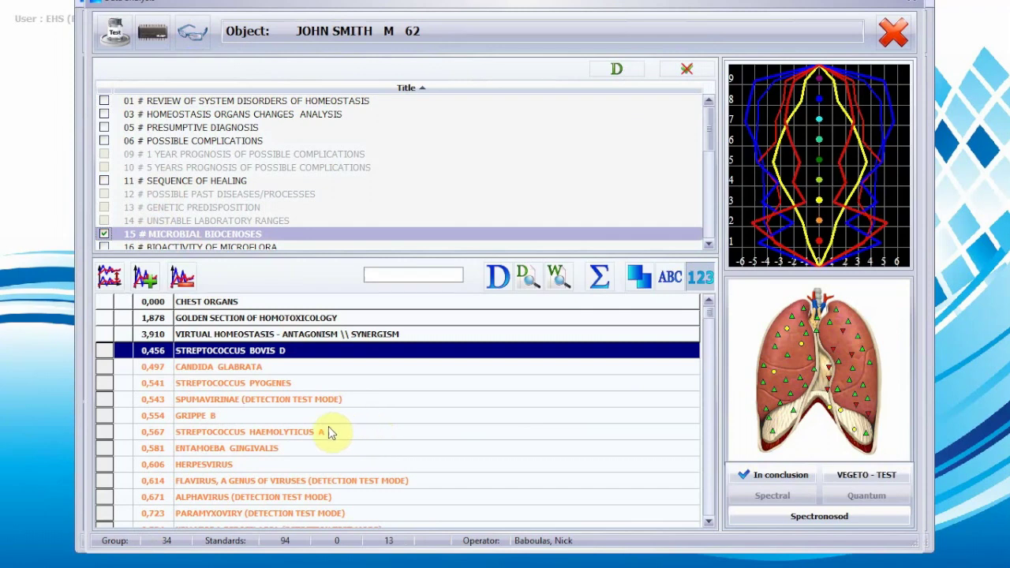
pyautogui.click(144, 281)
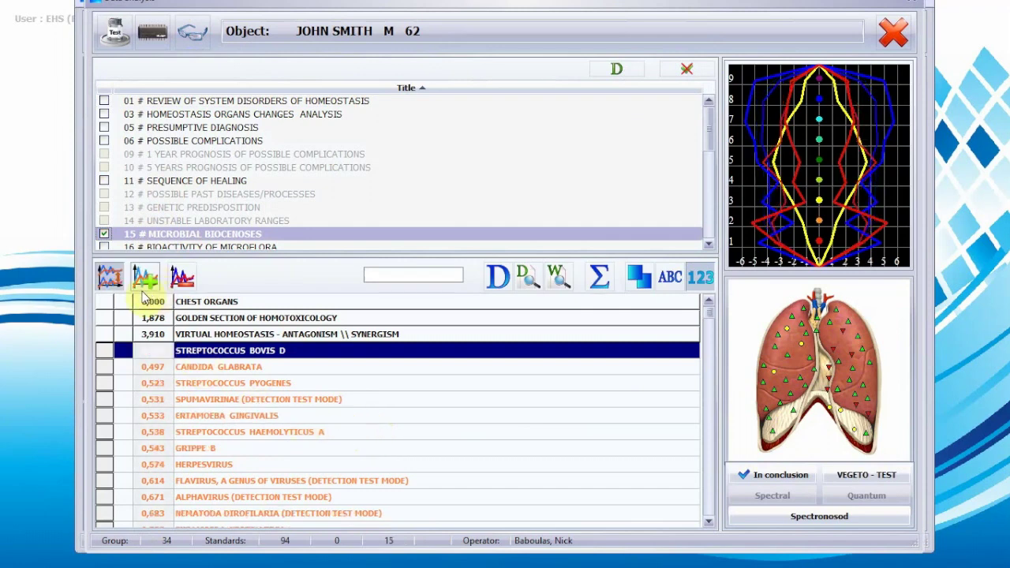
# Step: Review Candida Glabrata's organ breakdown, including the head longitudinal section, then close it
pyautogui.click(281, 370)
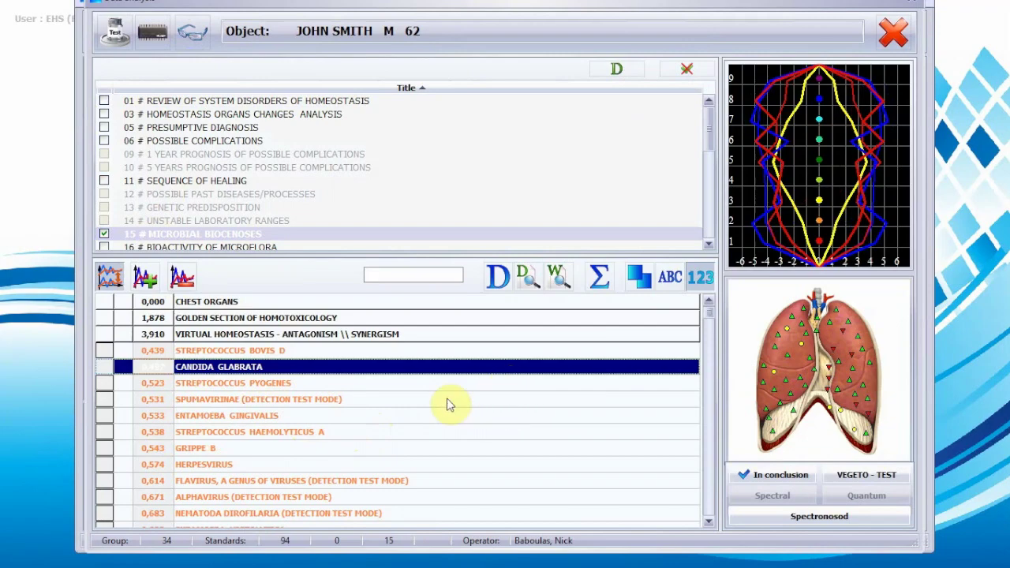
pyautogui.click(604, 274)
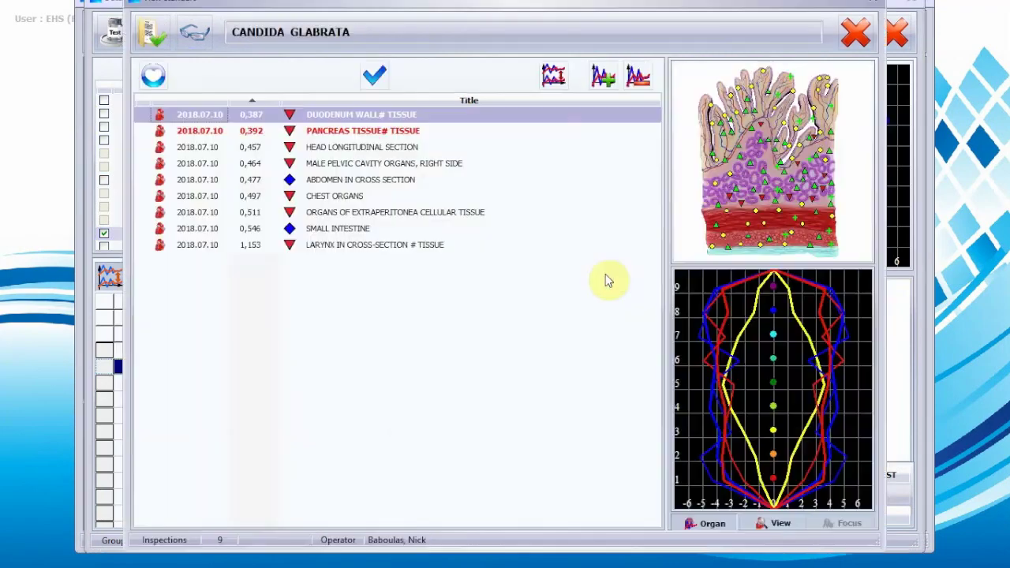
pyautogui.click(426, 149)
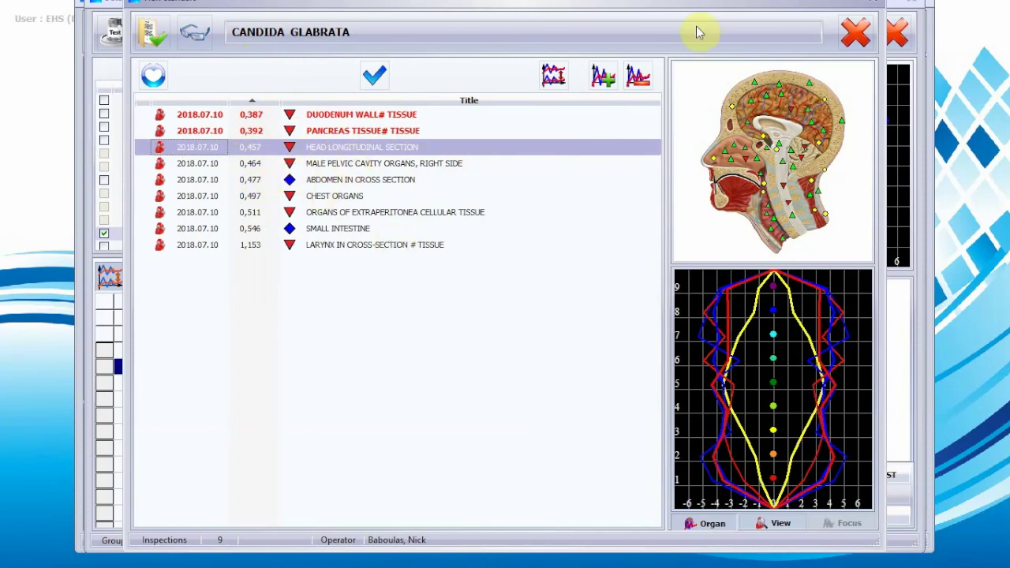
pyautogui.click(856, 30)
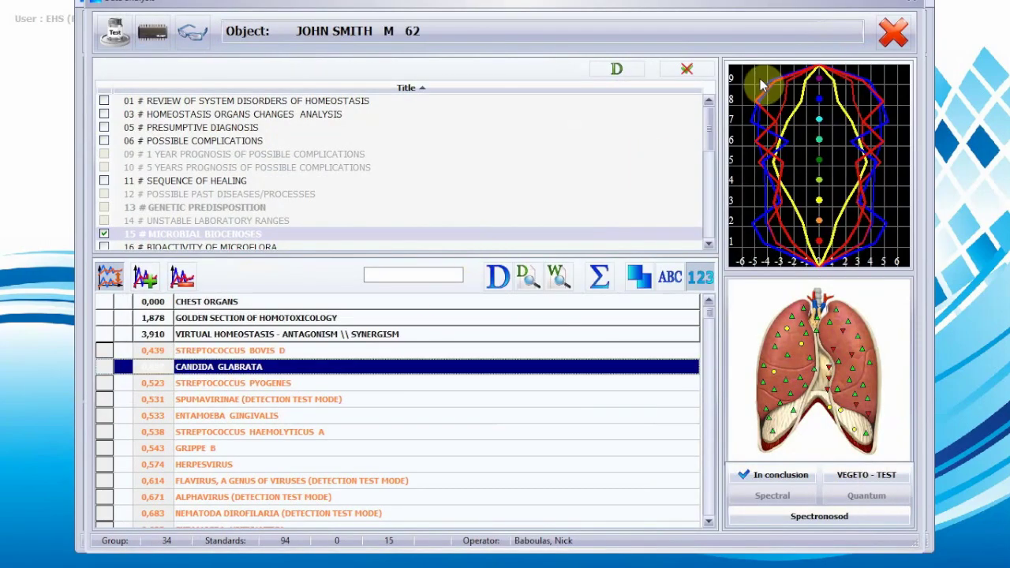
# Step: Stress-test the extraperitoneal cellular tissue's MICROBIAL BIOCENOSES list, led by Candida Glabrata at 0,511, then close
pyautogui.click(894, 31)
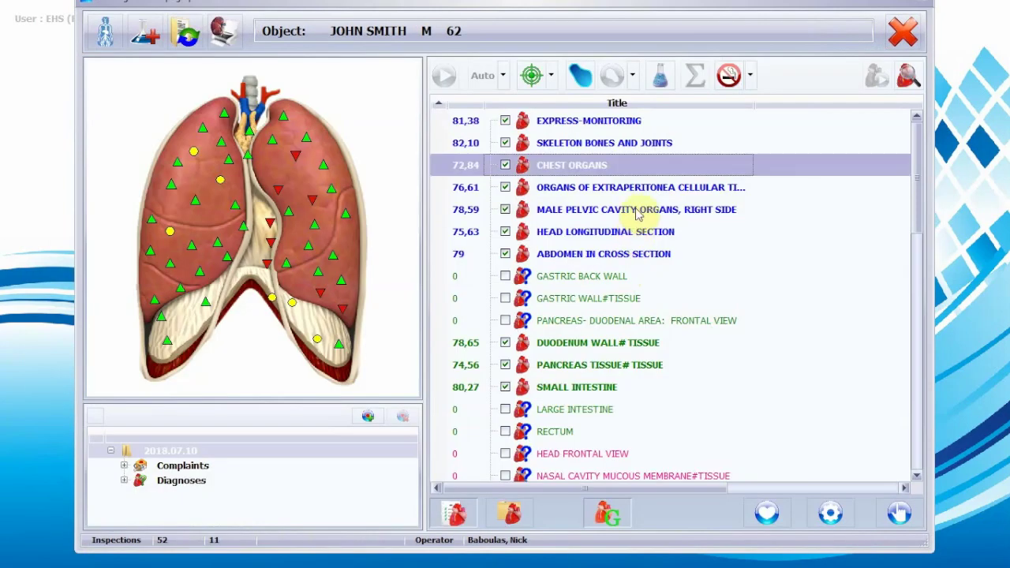
pyautogui.click(646, 189)
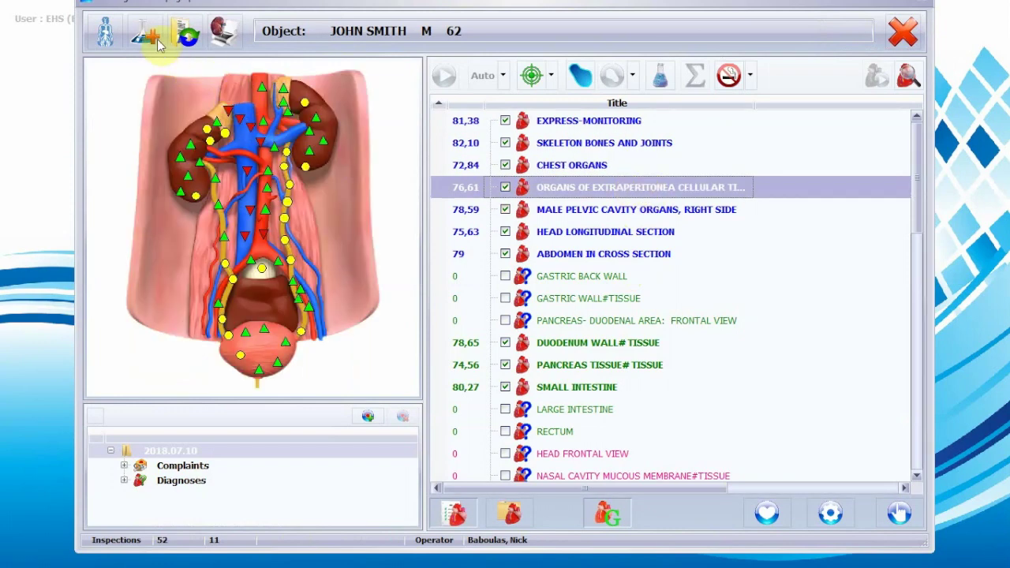
pyautogui.click(166, 46)
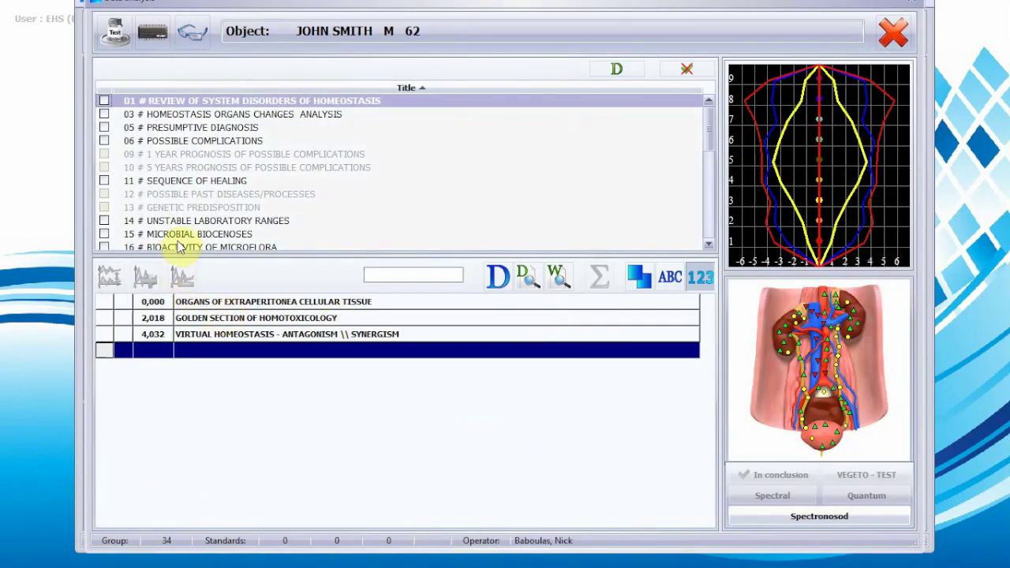
pyautogui.click(183, 236)
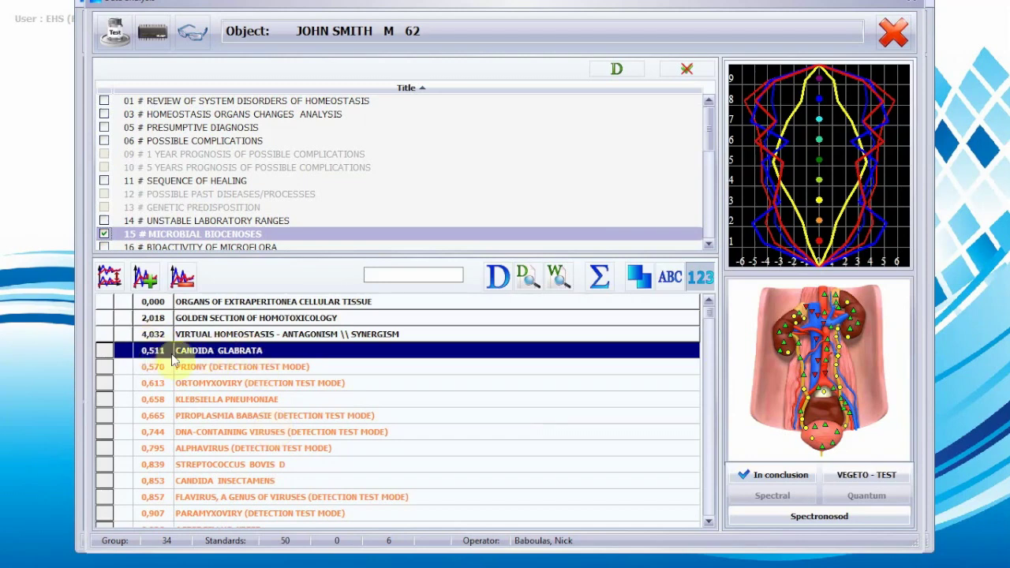
pyautogui.click(109, 276)
pyautogui.click(190, 277)
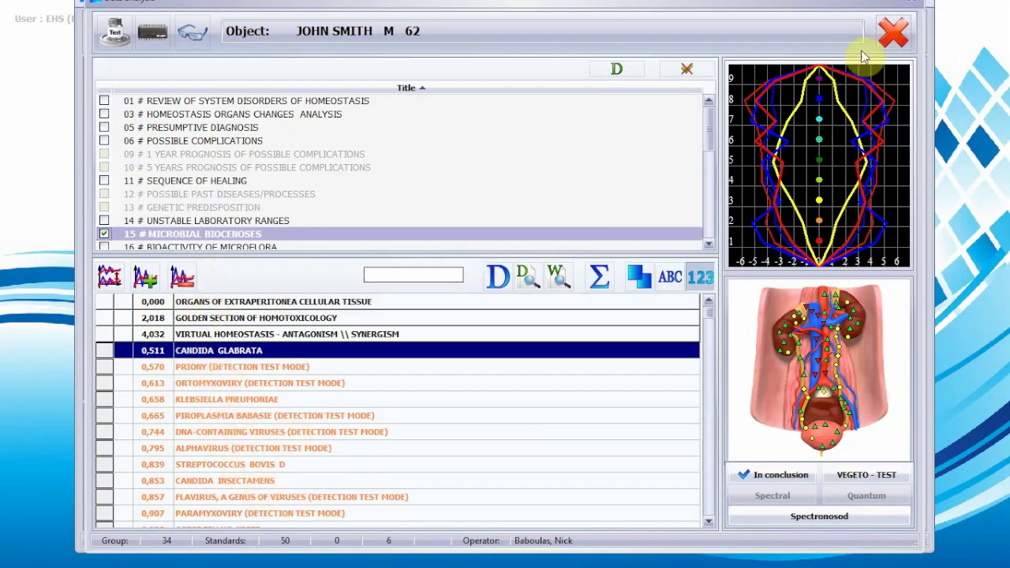
pyautogui.click(888, 33)
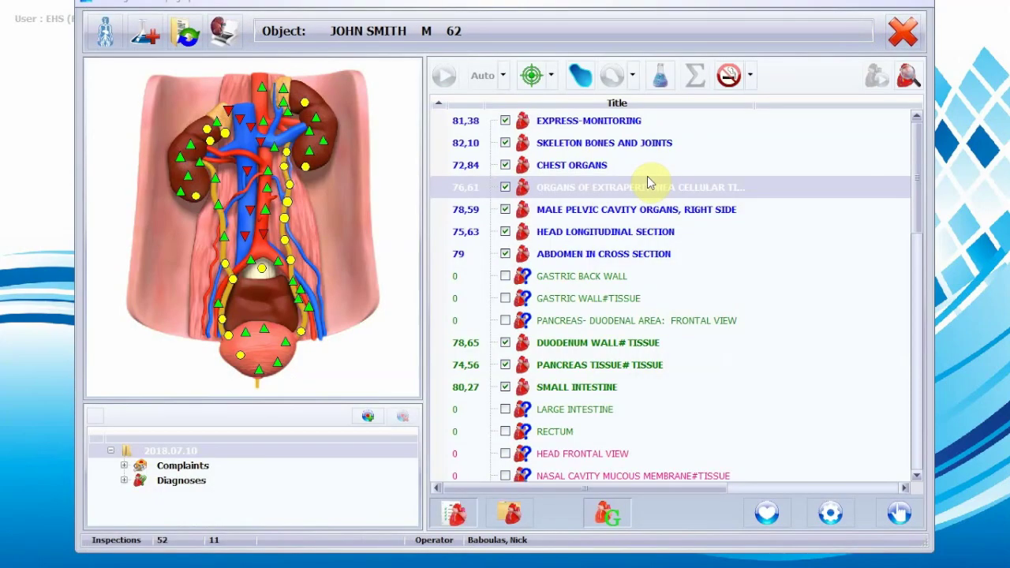
# Step: Open the ABDOMEN IN CROSS SECTION analysis and stress-test its Microbial Biocenoses list
pyautogui.click(569, 257)
pyautogui.click(146, 32)
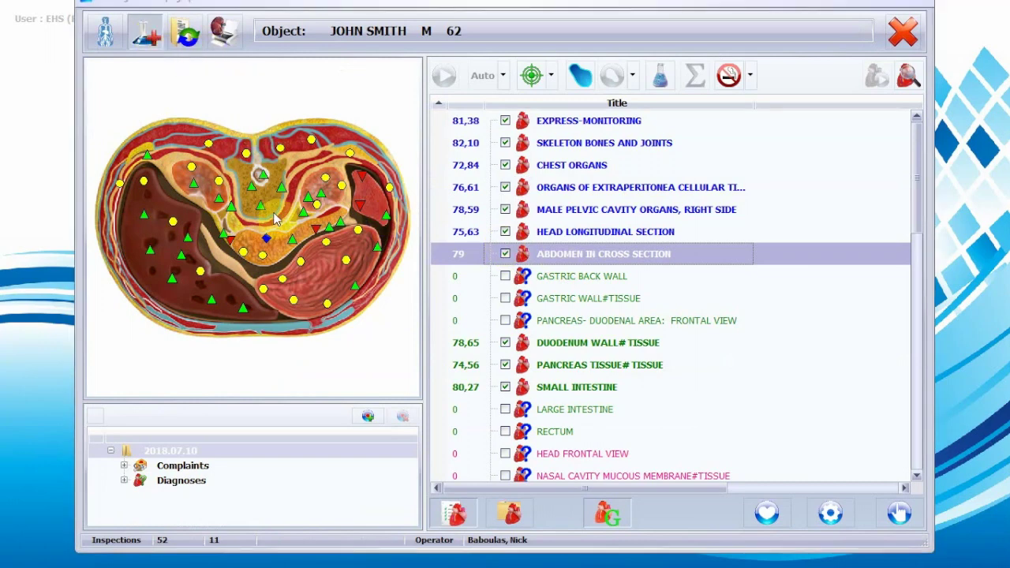
pyautogui.click(190, 233)
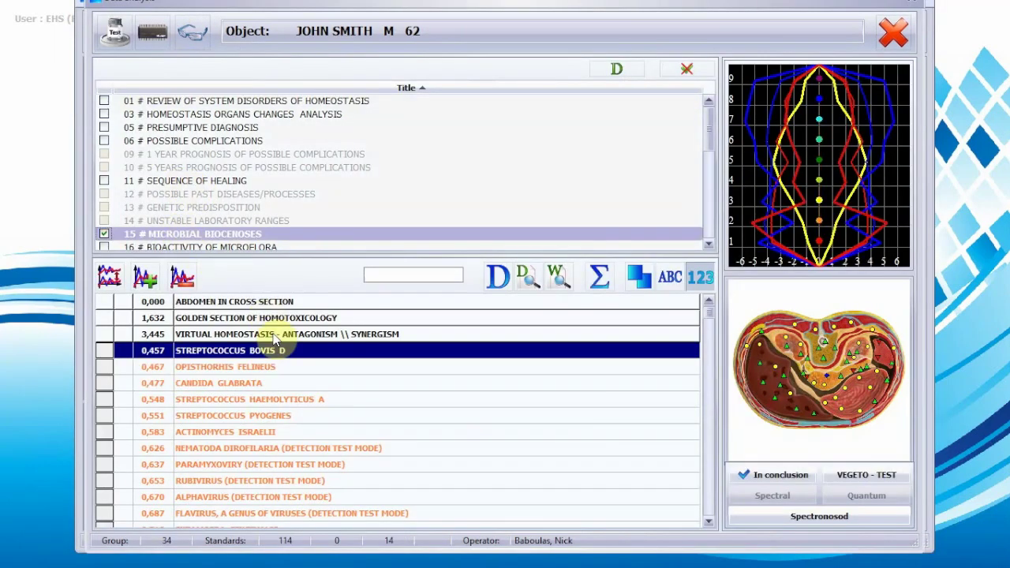
pyautogui.click(150, 278)
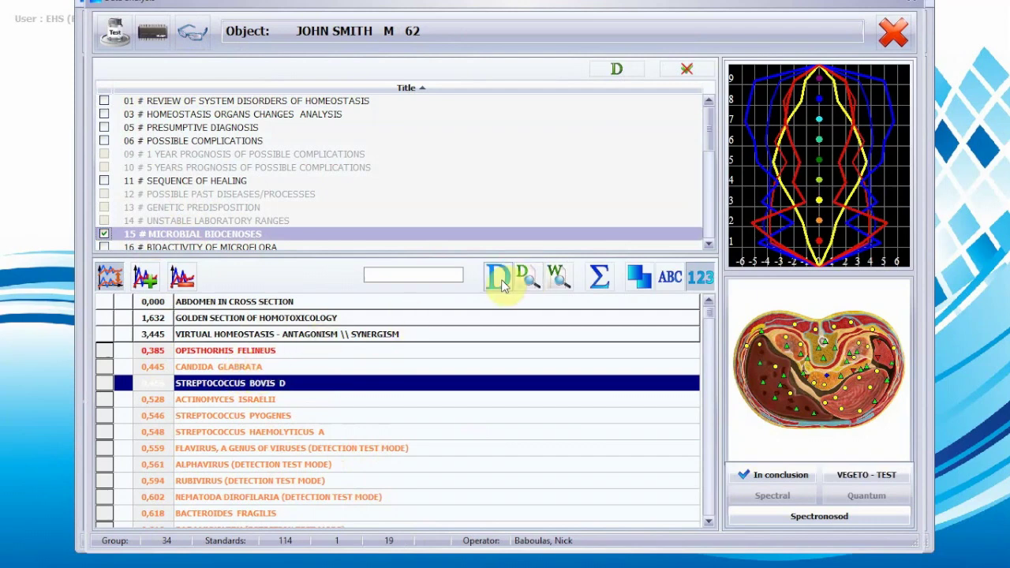
# Step: View the Opisthorhis Felineus description, then close it
pyautogui.click(206, 350)
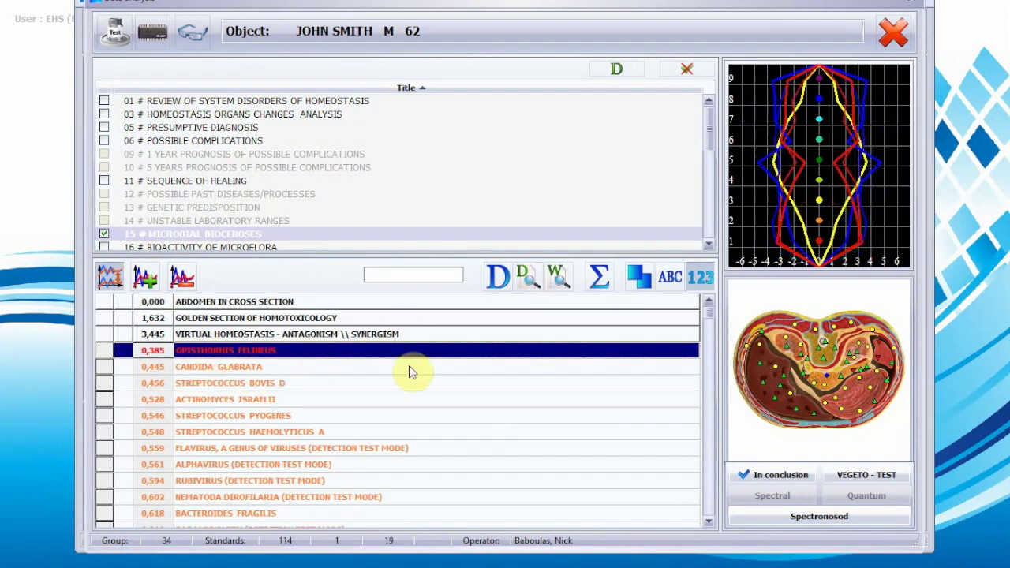
pyautogui.click(498, 277)
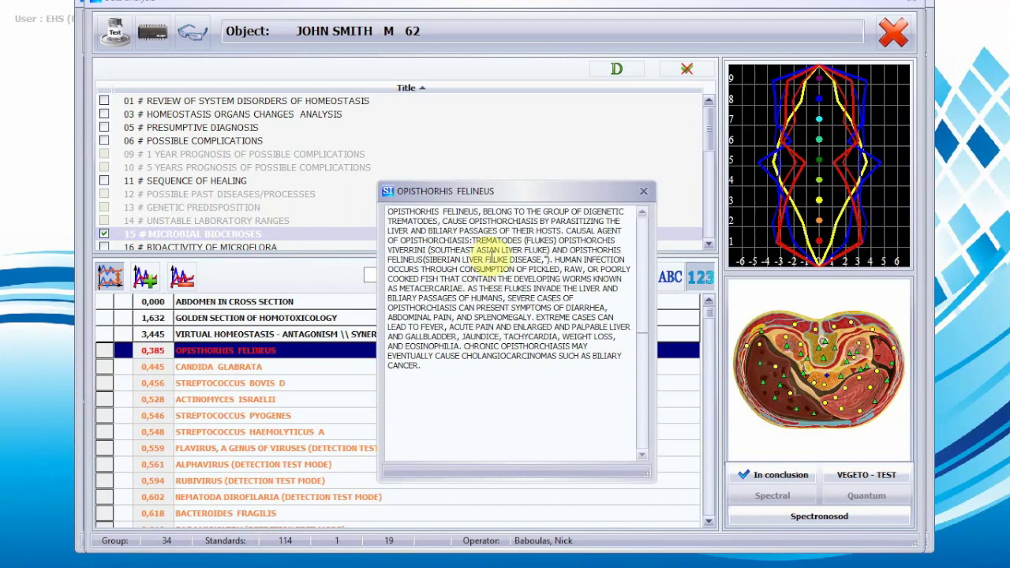
pyautogui.click(643, 192)
# Step: Check Opisthorhis Felineus's organ distribution, close the analysis, and select Duodenum Wall#Tissue (78,65)
pyautogui.click(599, 278)
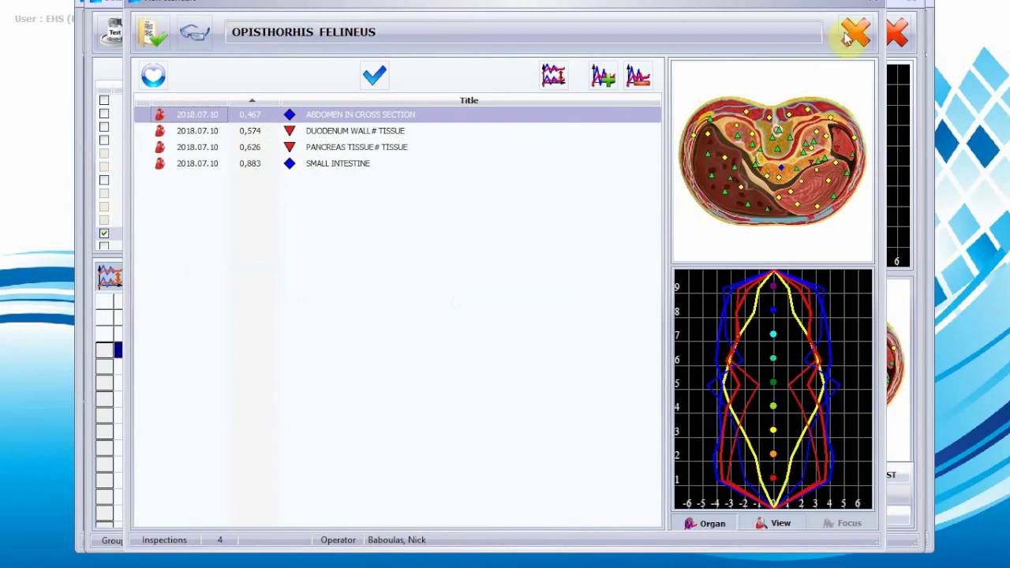
pyautogui.click(873, 31)
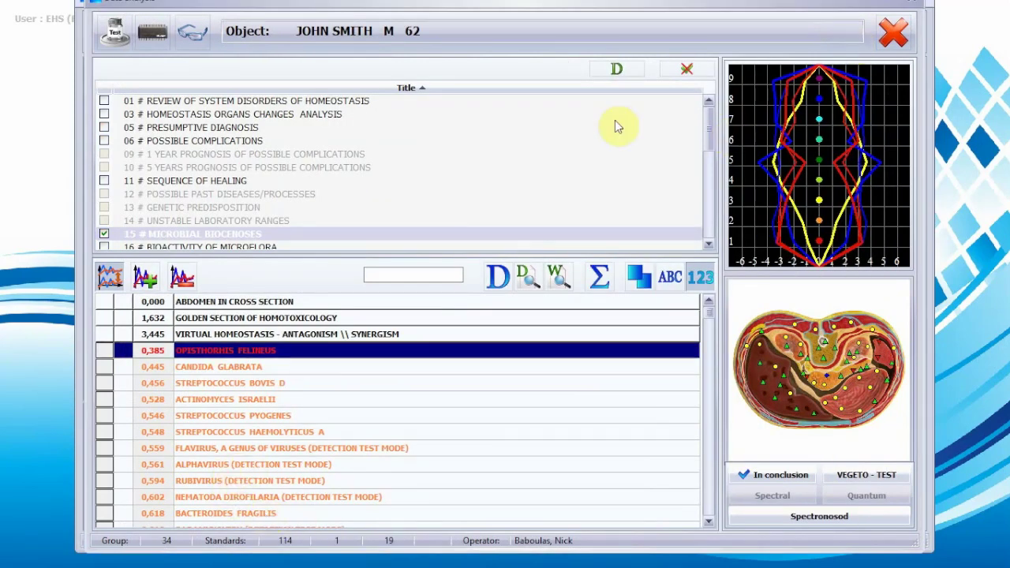
pyautogui.click(887, 36)
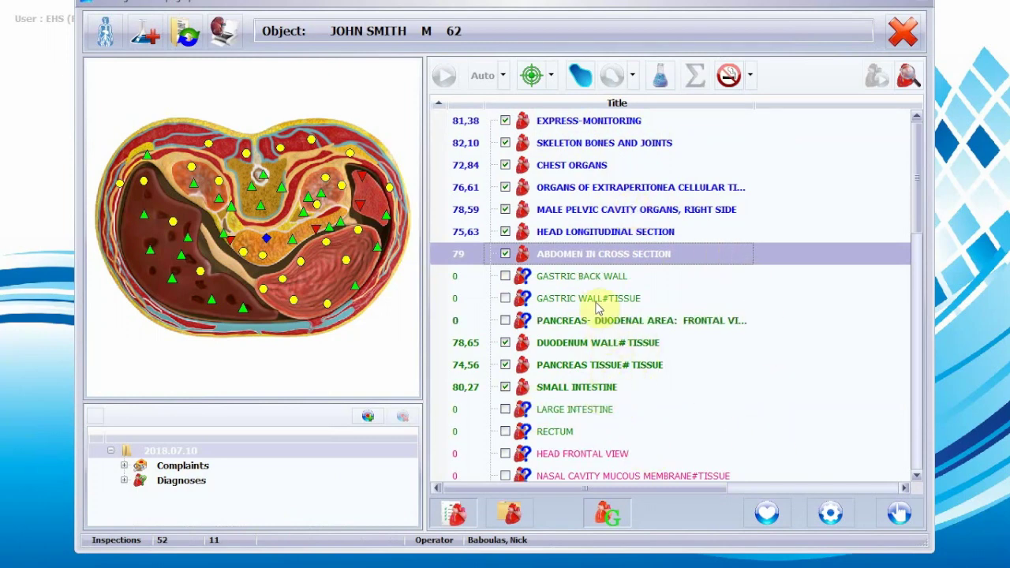
pyautogui.click(579, 348)
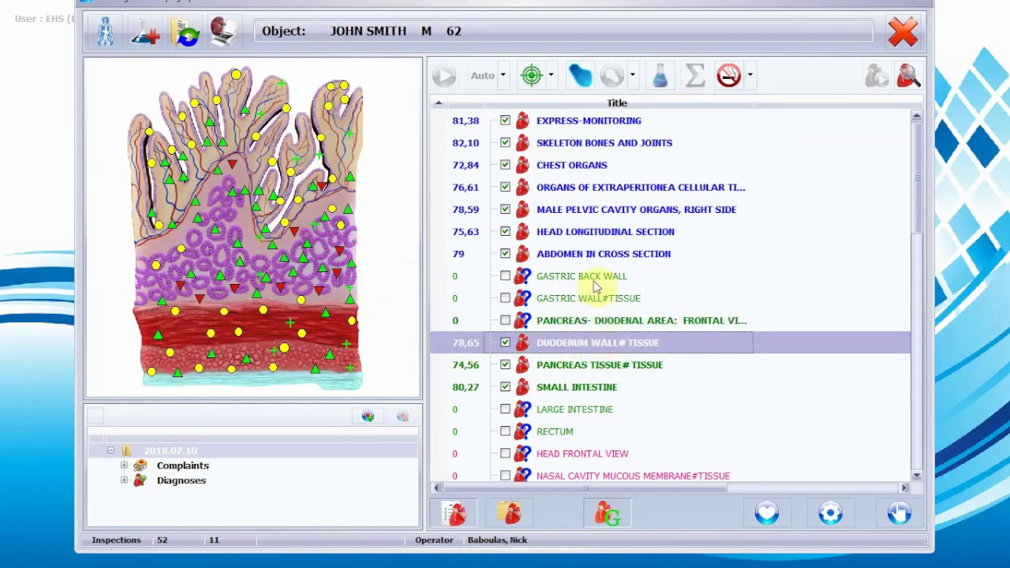
# Step: Review the Presumptive Diagnosis and Possible Complications reports under stress-test values, then untick both
pyautogui.doubleClick(225, 146)
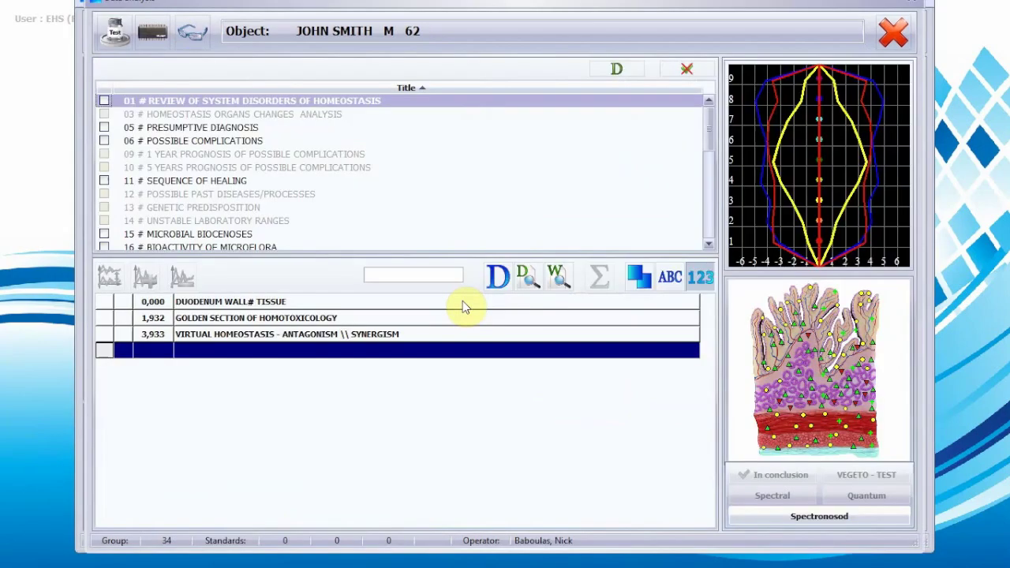
pyautogui.click(192, 127)
pyautogui.click(169, 141)
pyautogui.click(110, 276)
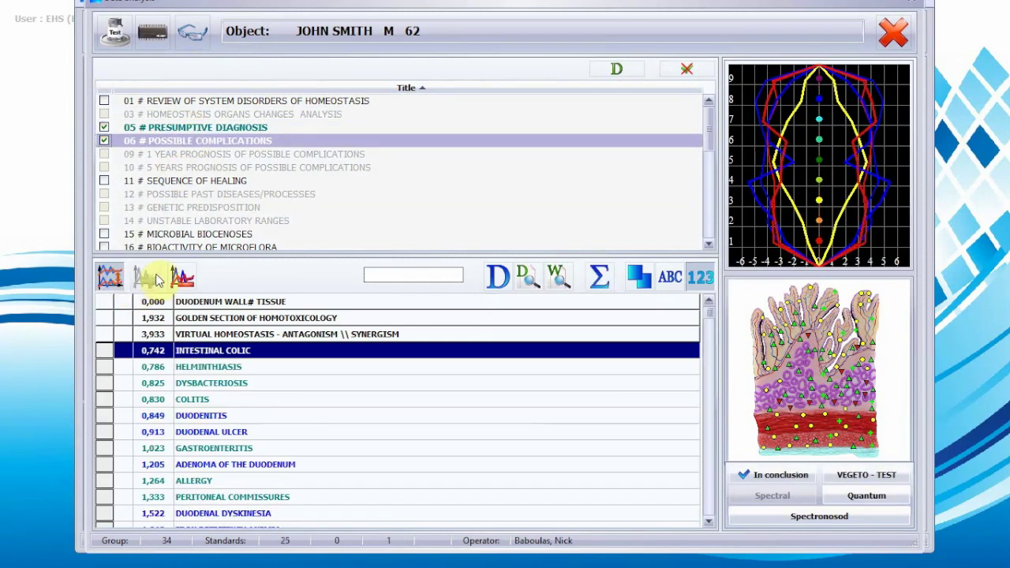
pyautogui.click(162, 127)
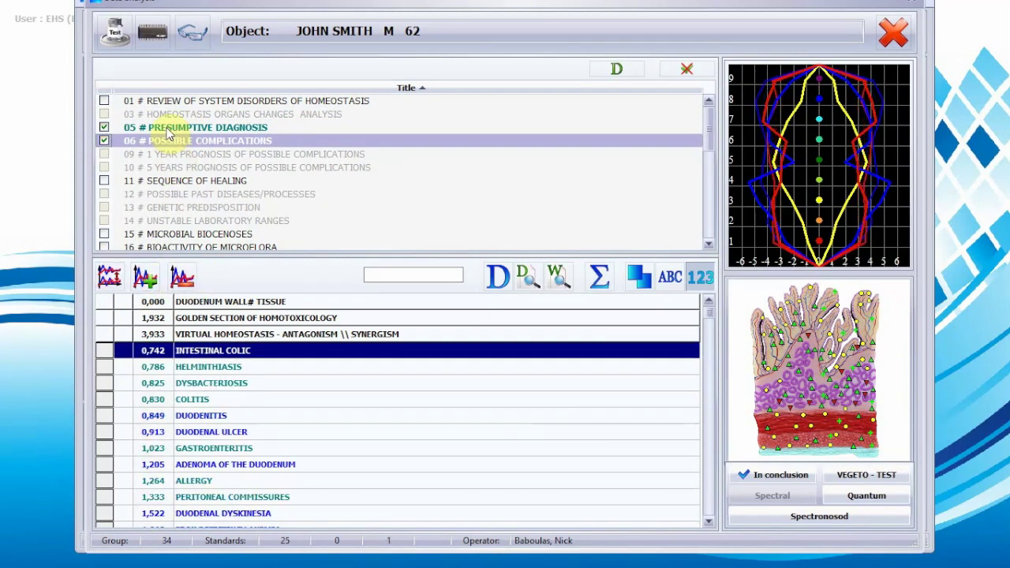
pyautogui.click(158, 140)
# Step: Review Microbial Biocenoses under stress-test and normal values, then untick it
pyautogui.scroll(-2, 174, 197)
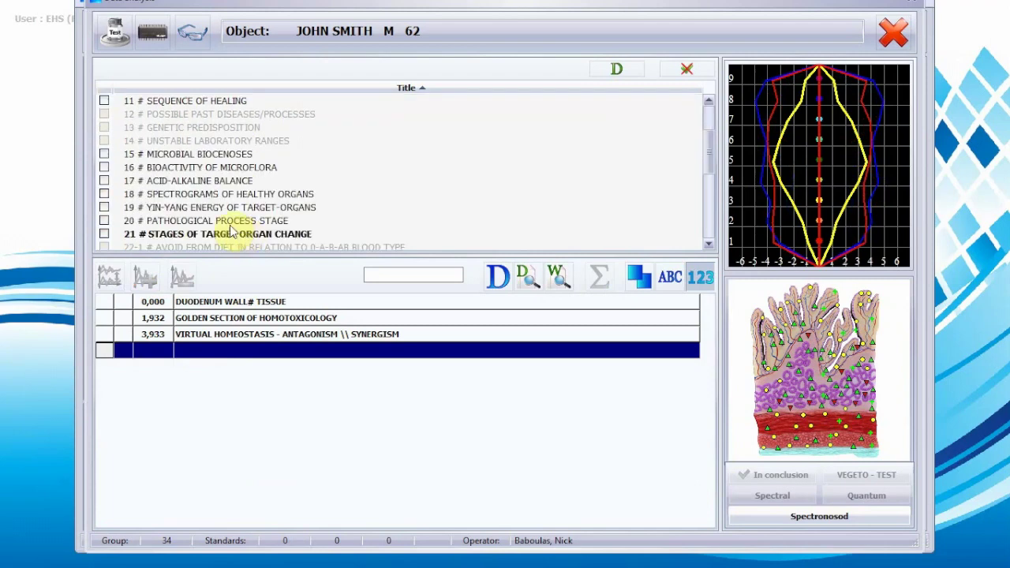
pyautogui.click(162, 155)
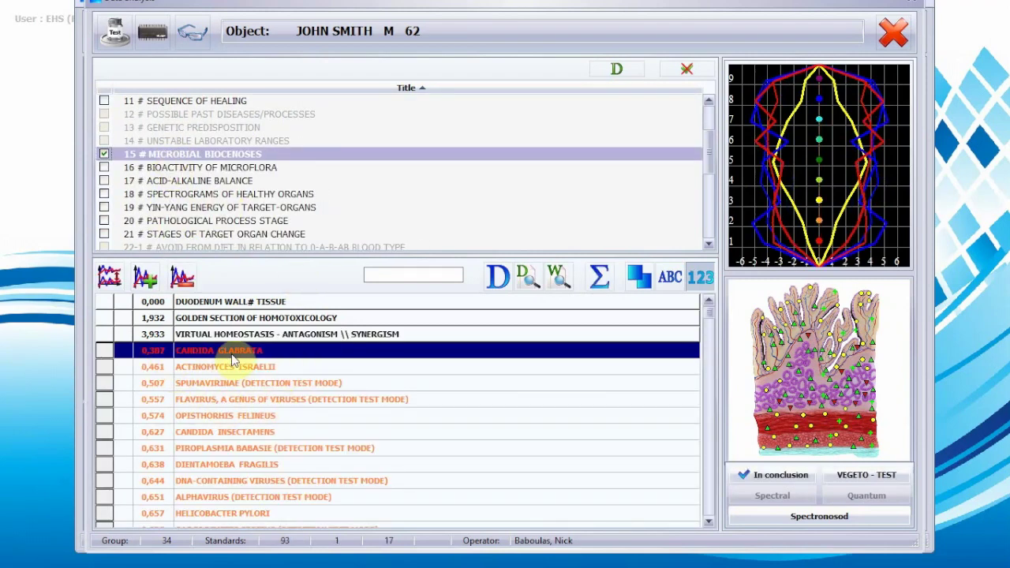
pyautogui.click(146, 274)
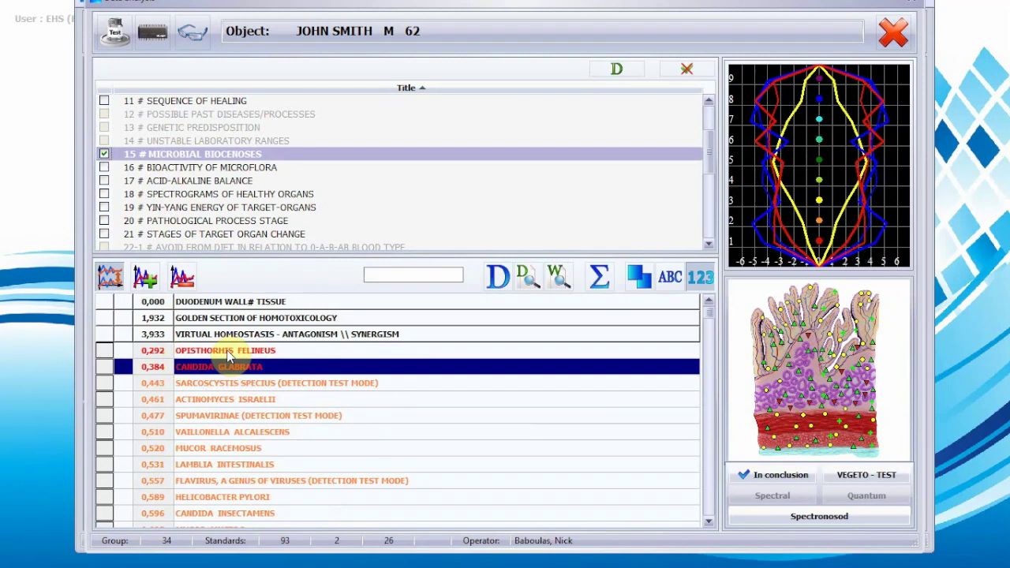
pyautogui.click(183, 277)
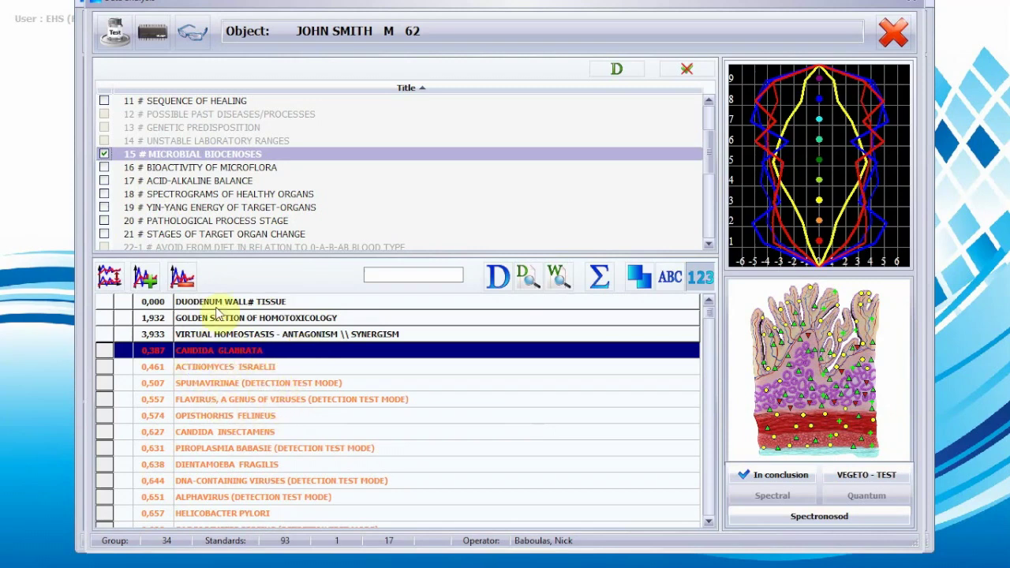
pyautogui.click(147, 158)
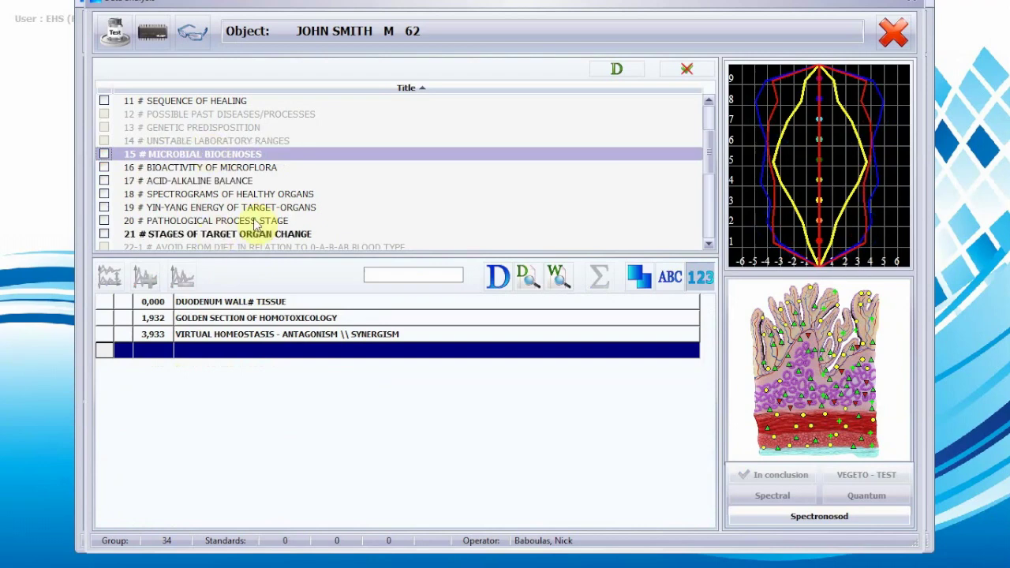
# Step: List 11 # Sequence of Healing, led by bile-duct regeneration at 0,306, then close the analysis
pyautogui.scroll(-7, 140, 201)
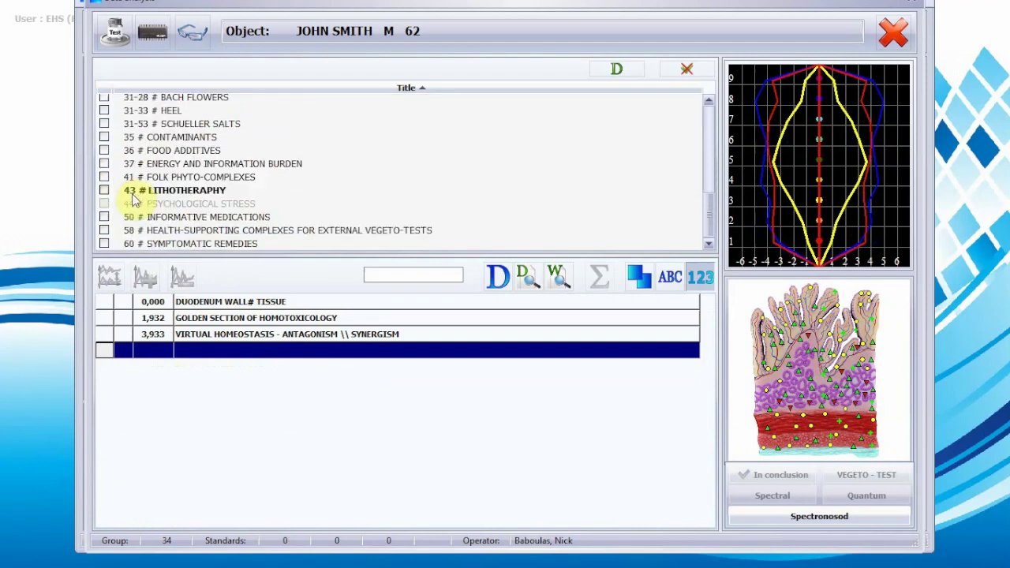
pyautogui.scroll(8, 140, 207)
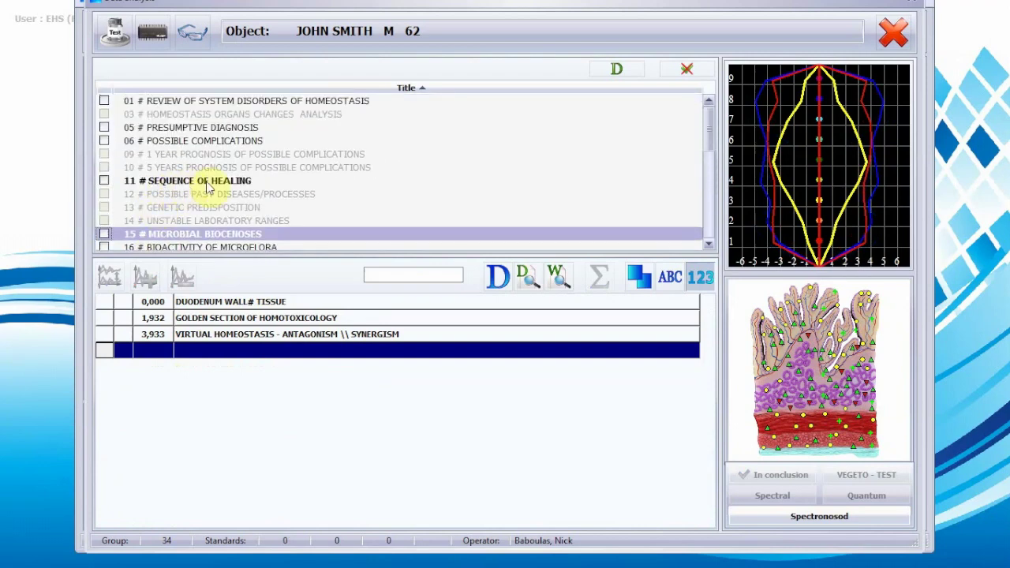
pyautogui.click(216, 186)
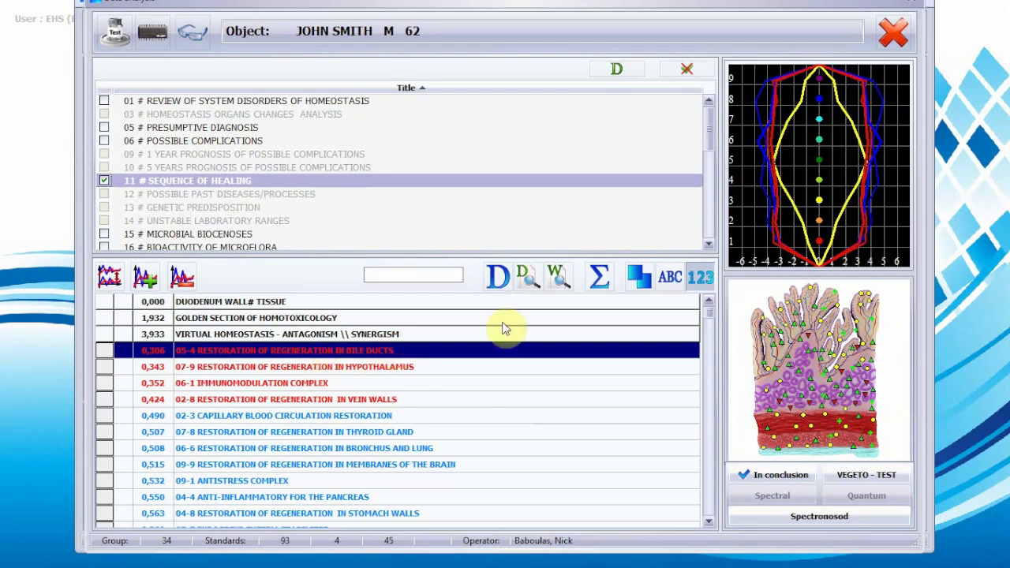
pyautogui.click(894, 46)
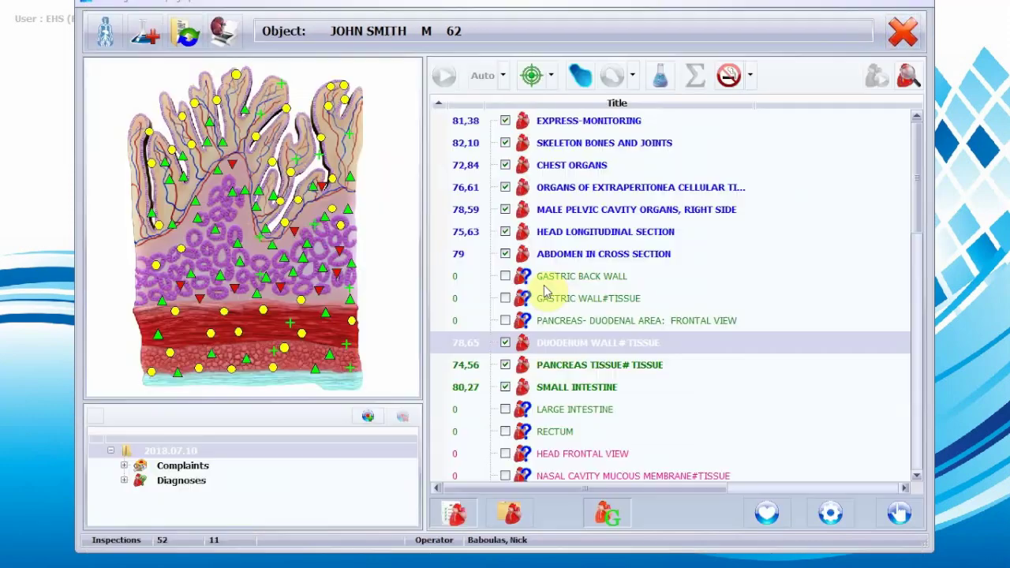